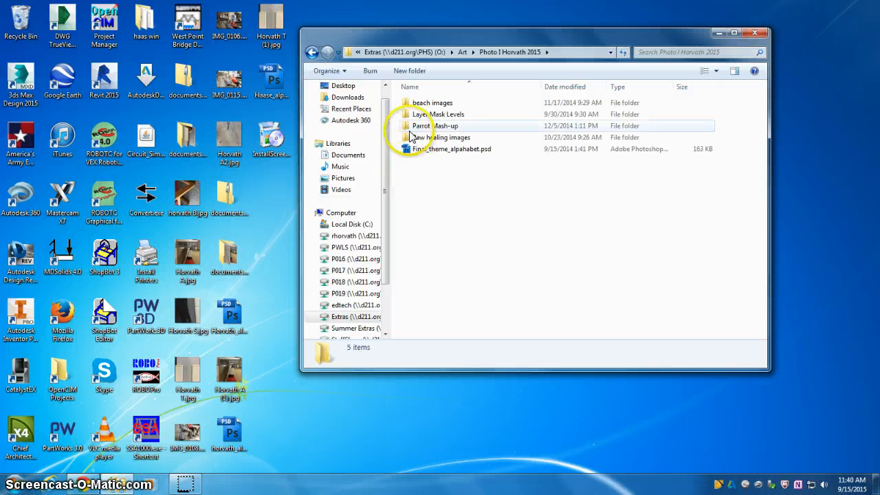
Open Final_theme_alpahabet.psd and save it to the Desktop, named with the surname followed by _alphabet_5, replacing the existing file
{"action": "left_click", "coordinate": [407, 152]}
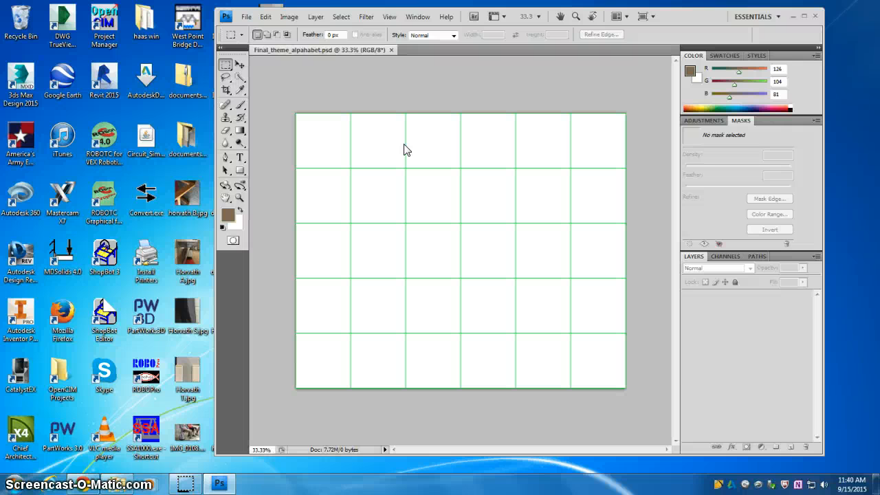
{"action": "left_click", "coordinate": [401, 138]}
{"action": "left_click", "coordinate": [246, 16]}
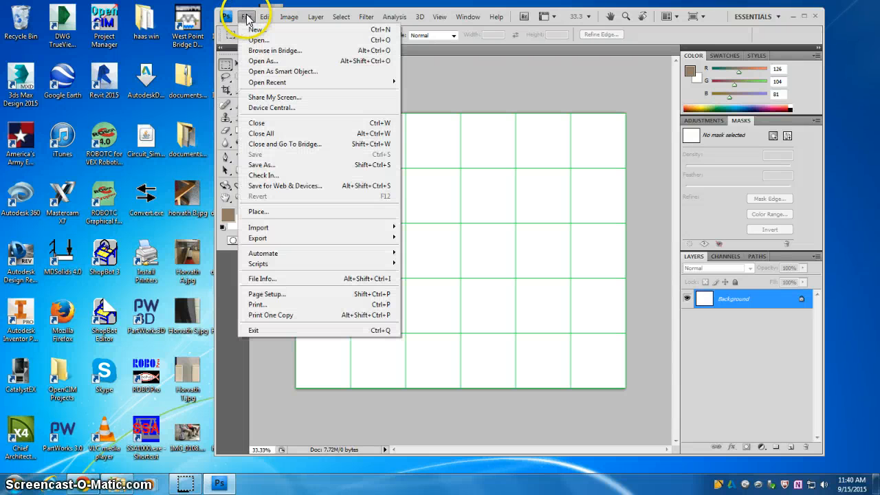
{"action": "left_click", "coordinate": [261, 165]}
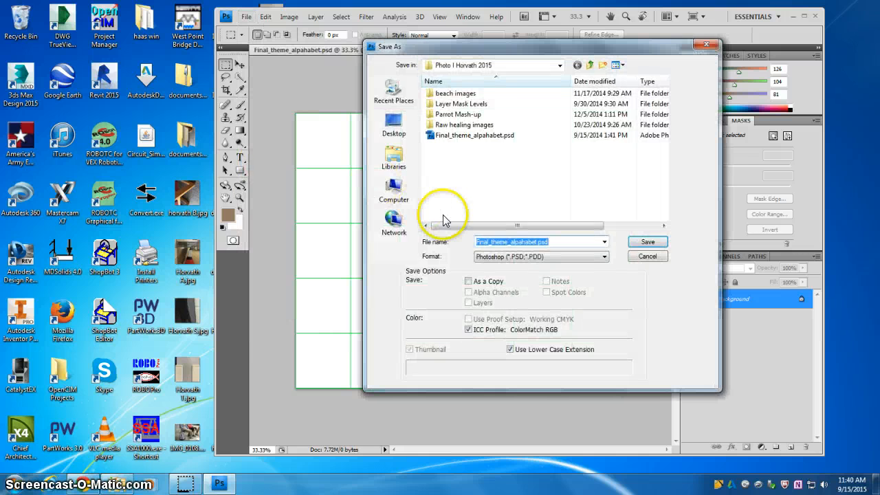
{"action": "type", "text": "horvath_alphabet_5"}
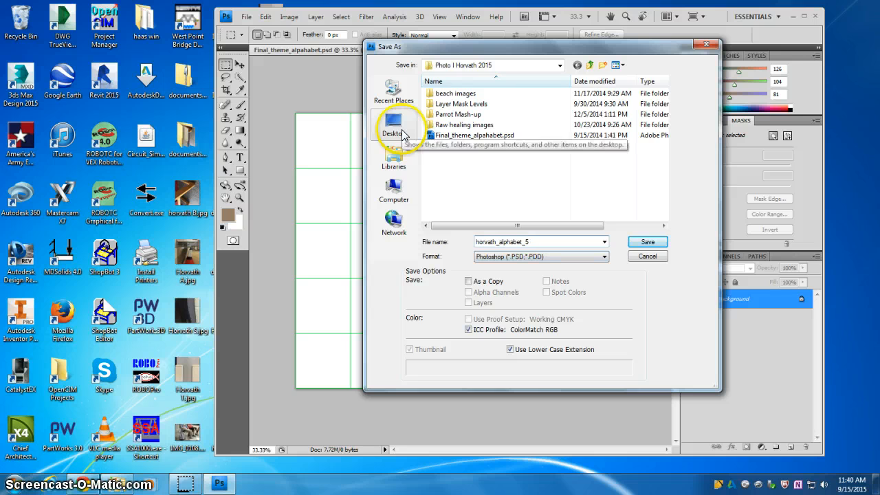
{"action": "left_click", "coordinate": [402, 134]}
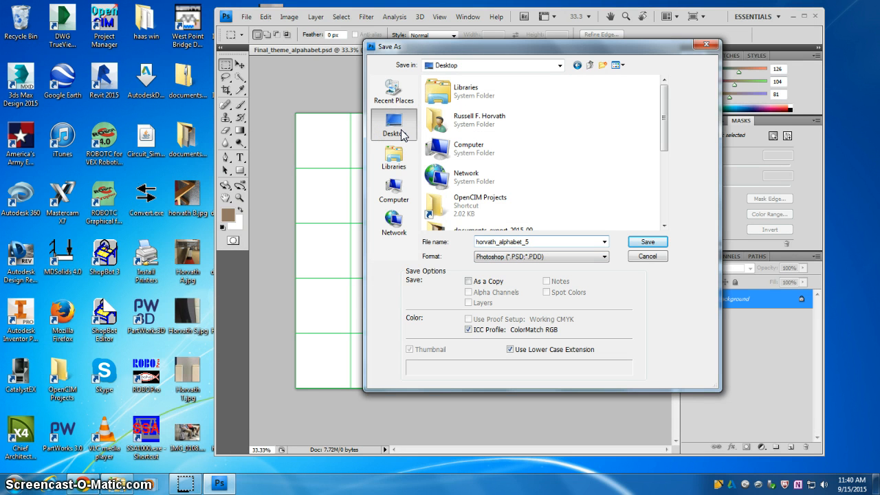
{"action": "left_click", "coordinate": [647, 242]}
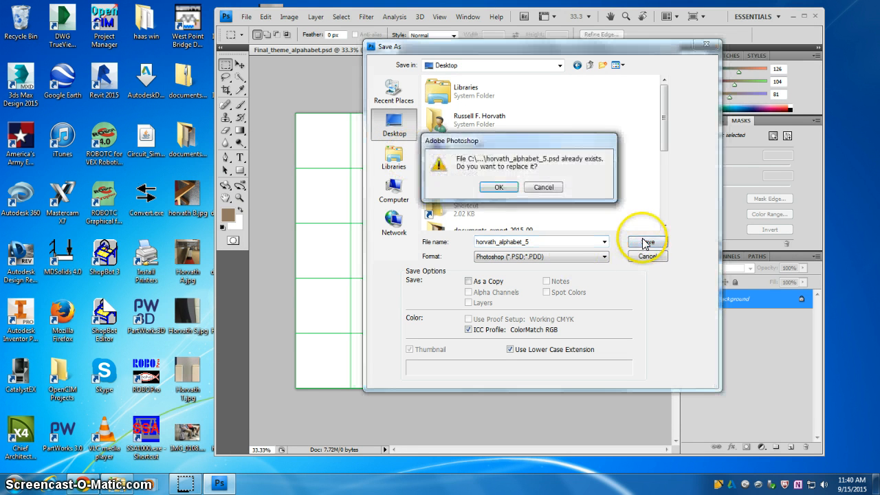
{"action": "left_click", "coordinate": [499, 189]}
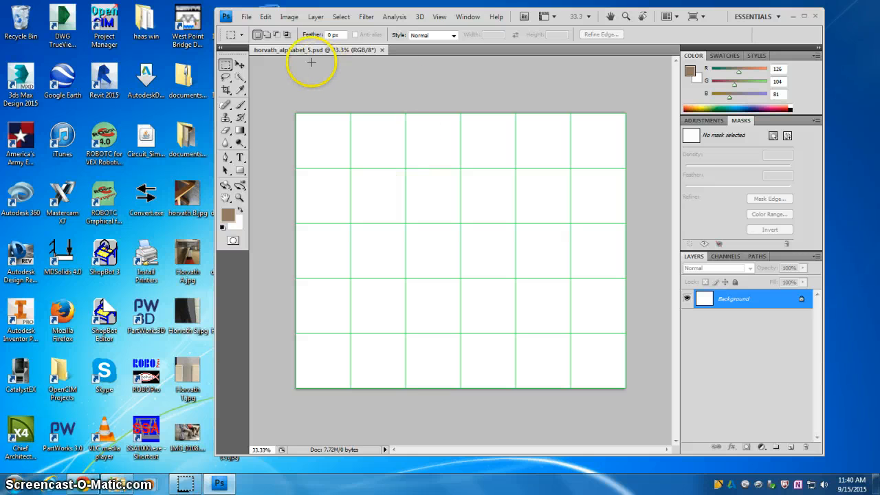
Toggle the document grid off and back on
{"action": "left_click", "coordinate": [437, 15]}
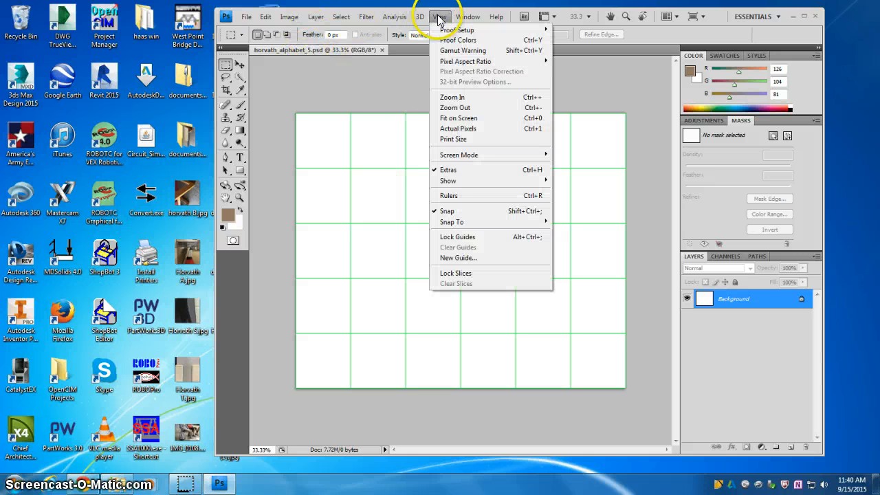
{"action": "mouse_move", "coordinate": [450, 186]}
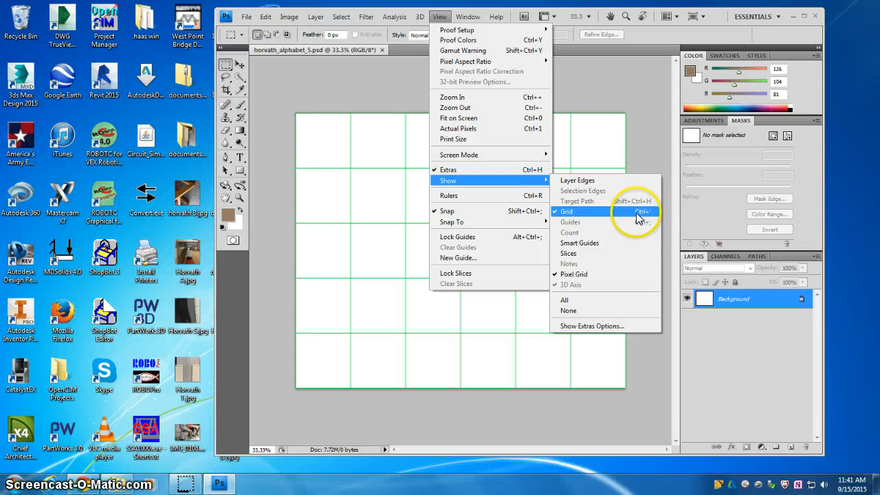
{"action": "left_click", "coordinate": [648, 145]}
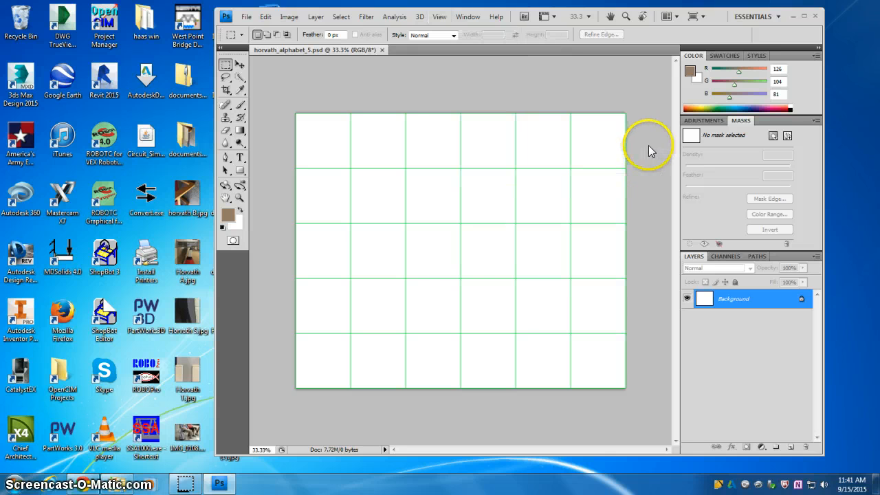
{"action": "key", "text": "ctrl+apostrophe"}
{"action": "key", "text": "ctrl+apostrophe"}
{"action": "key", "text": "ctrl+apostrophe"}
{"action": "key", "text": "ctrl+apostrophe"}
{"action": "key", "text": "ctrl+apostrophe"}
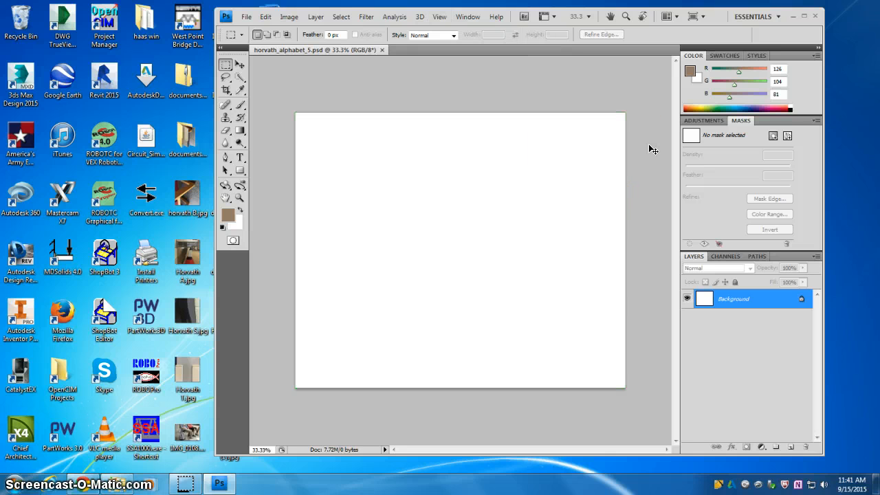
{"action": "key", "text": "ctrl+apostrophe"}
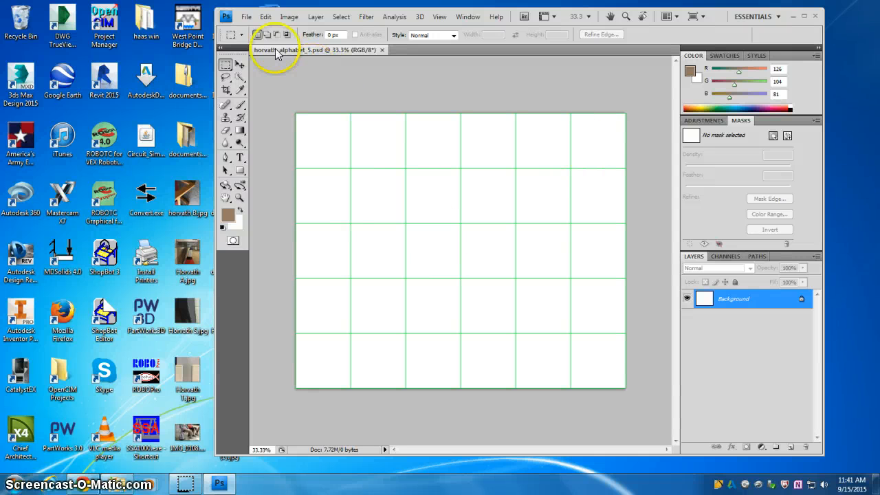
Change the grid color to red (#f41c2b) in the grid preferences
{"action": "left_click", "coordinate": [264, 18]}
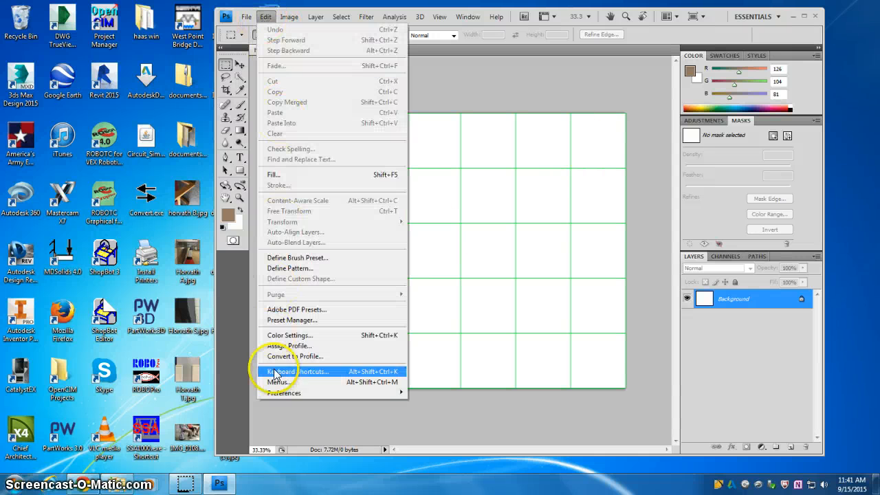
{"action": "mouse_move", "coordinate": [288, 393]}
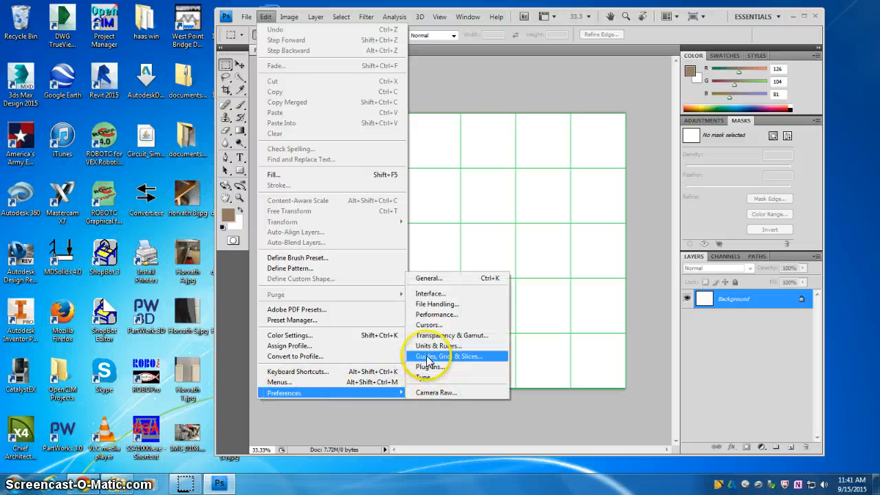
{"action": "left_click", "coordinate": [479, 357]}
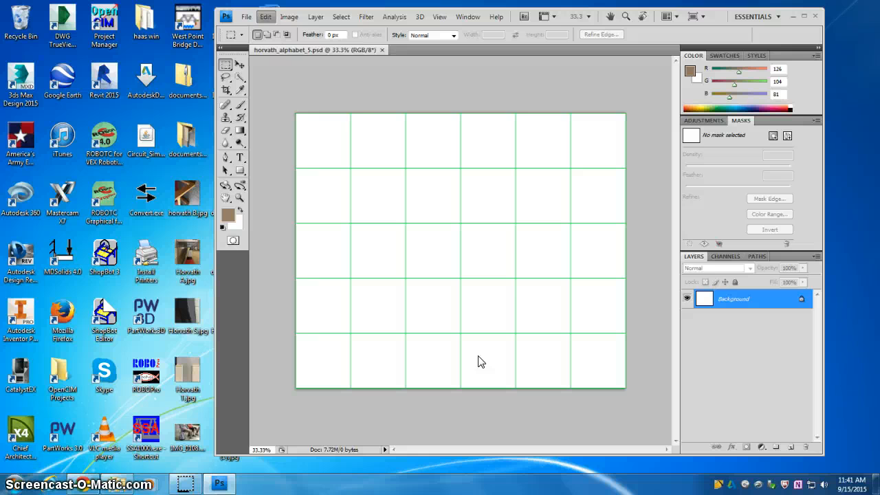
{"action": "left_click", "coordinate": [485, 209]}
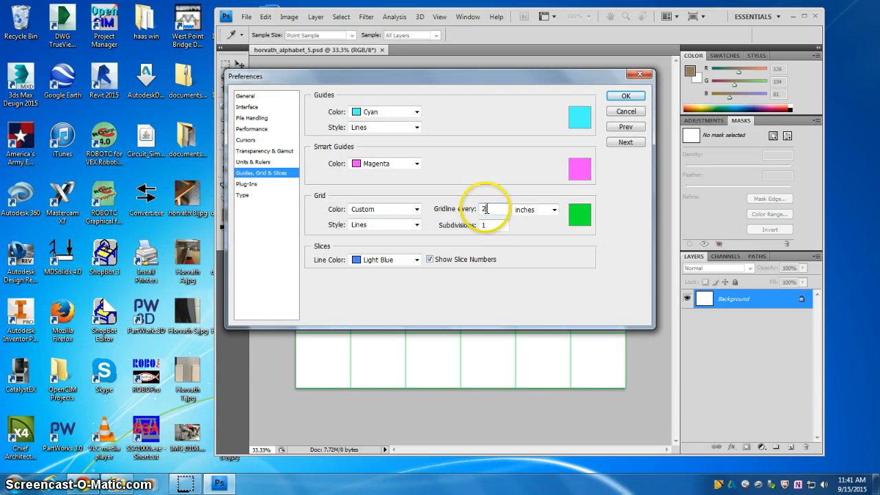
{"action": "key", "text": "Tab"}
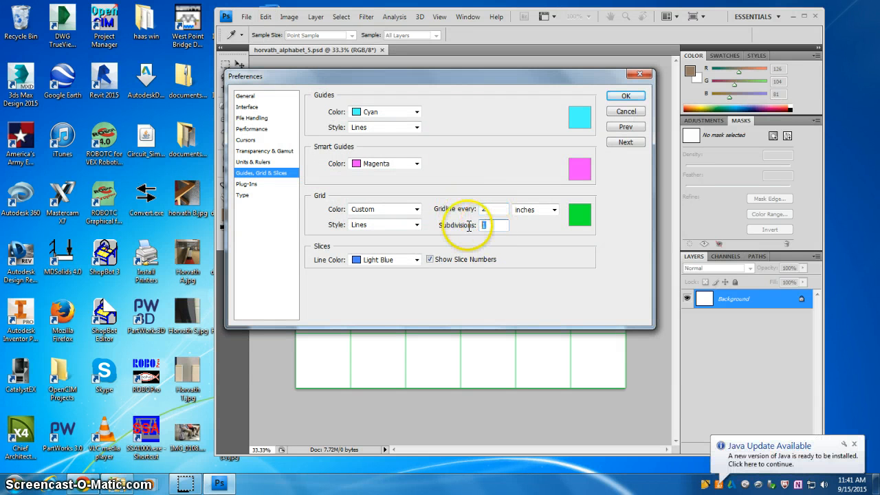
{"action": "left_click", "coordinate": [572, 216]}
{"action": "left_click", "coordinate": [396, 130]}
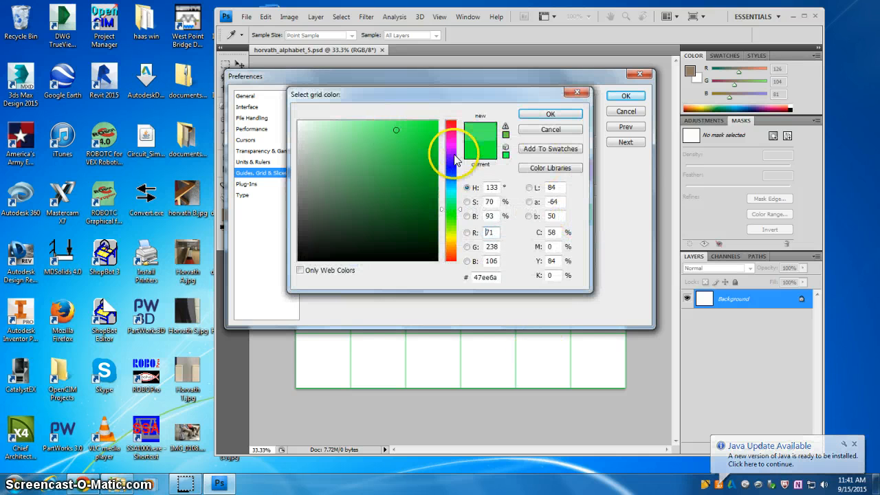
{"action": "left_click_drag", "start_coordinate": [455, 159], "coordinate": [447, 121]}
{"action": "left_click", "coordinate": [421, 128]}
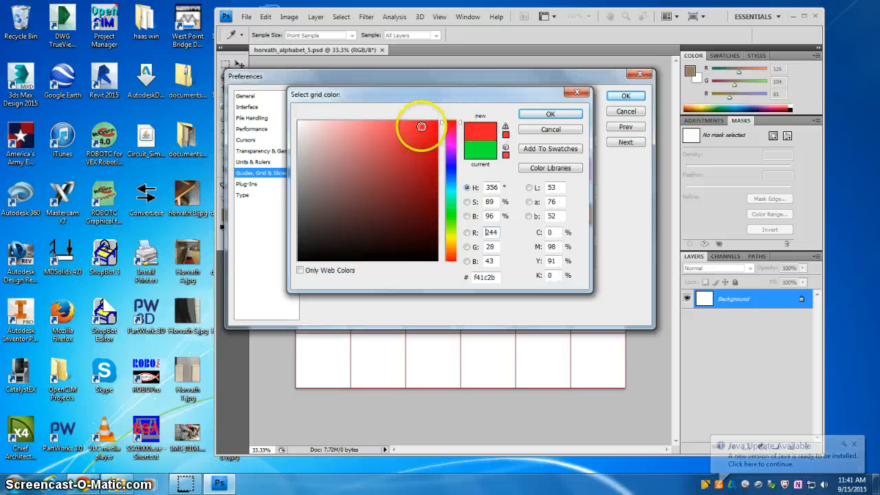
{"action": "left_click", "coordinate": [529, 114]}
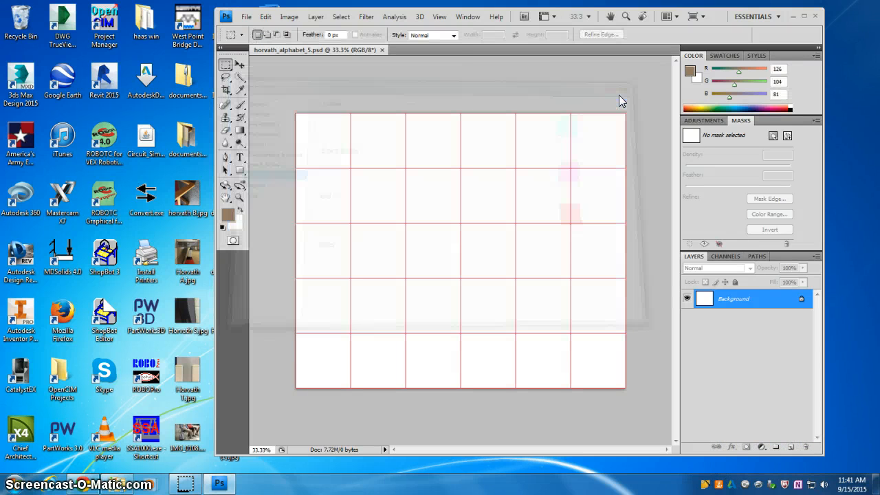
{"action": "left_click", "coordinate": [621, 97]}
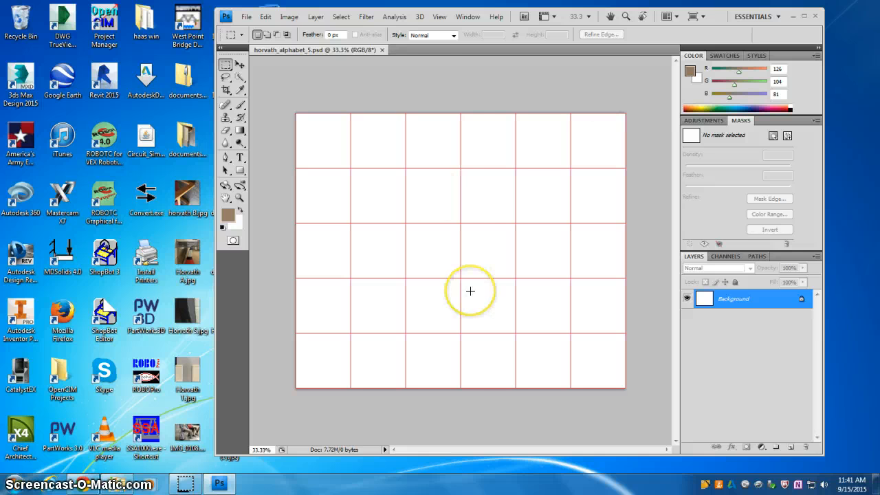
Open the letter T photo (.jpg) from the Desktop as a separate document and compare it with the alphabet document
{"action": "left_click", "coordinate": [193, 192]}
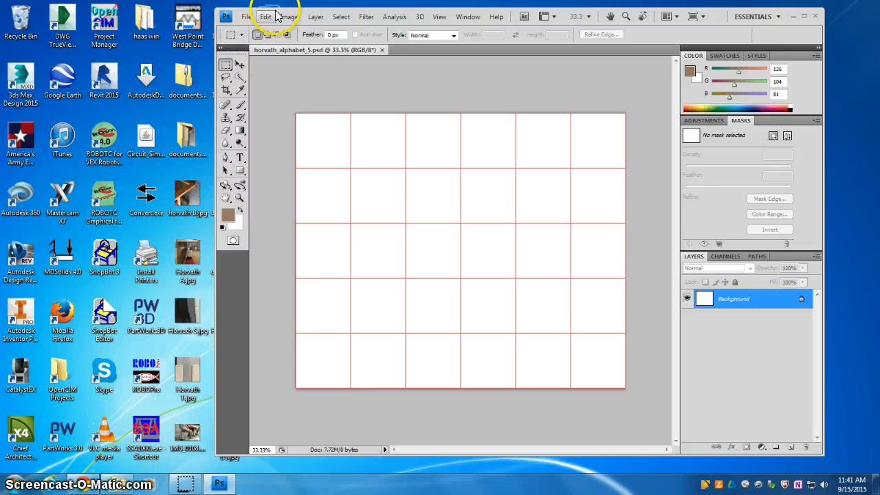
{"action": "left_click_drag", "start_coordinate": [284, 10], "coordinate": [363, 15]}
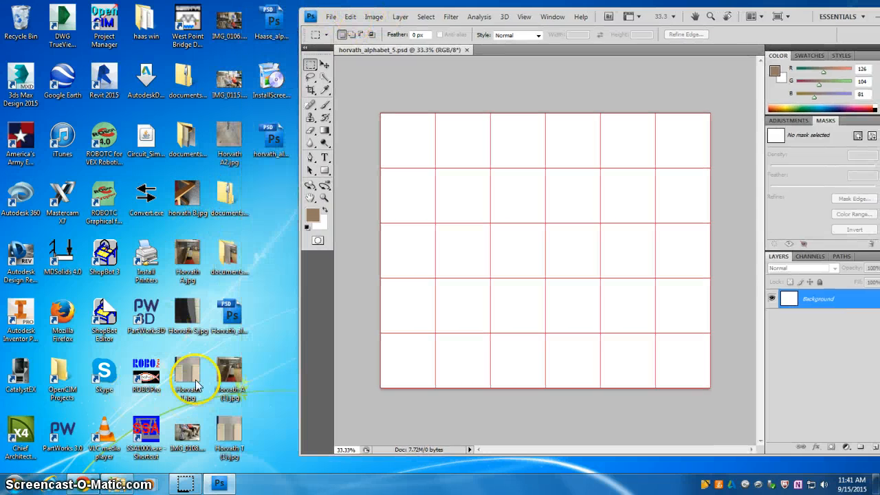
{"action": "left_click_drag", "start_coordinate": [186, 369], "coordinate": [534, 232]}
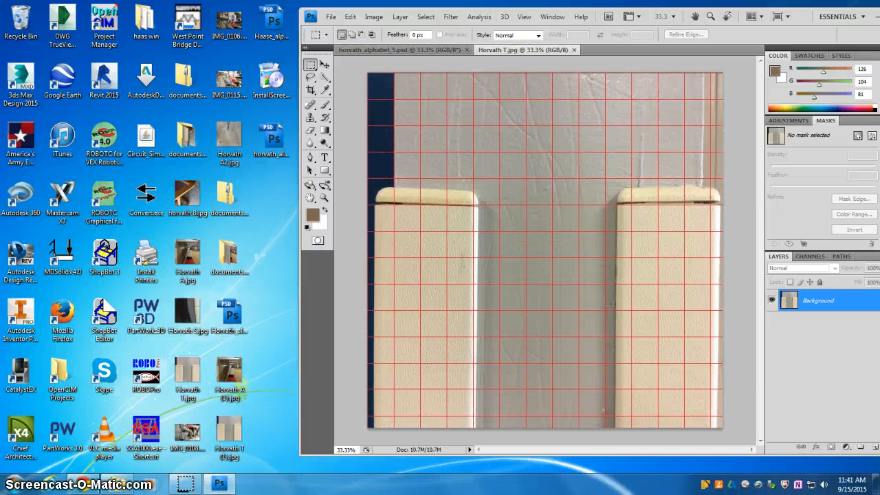
{"action": "left_click", "coordinate": [430, 50]}
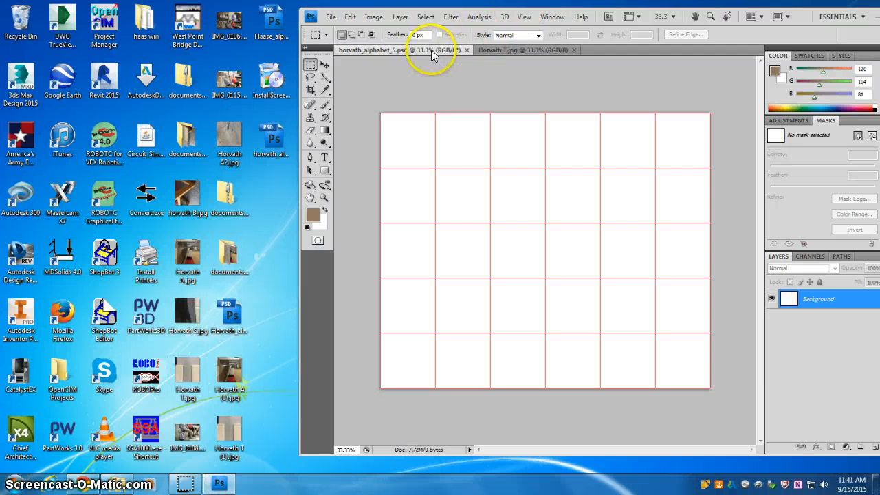
{"action": "left_click", "coordinate": [506, 51]}
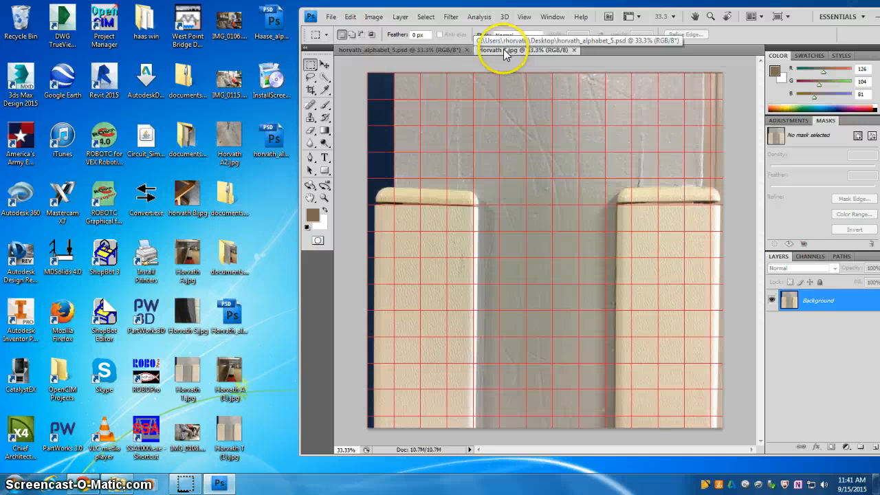
{"action": "left_click", "coordinate": [419, 51]}
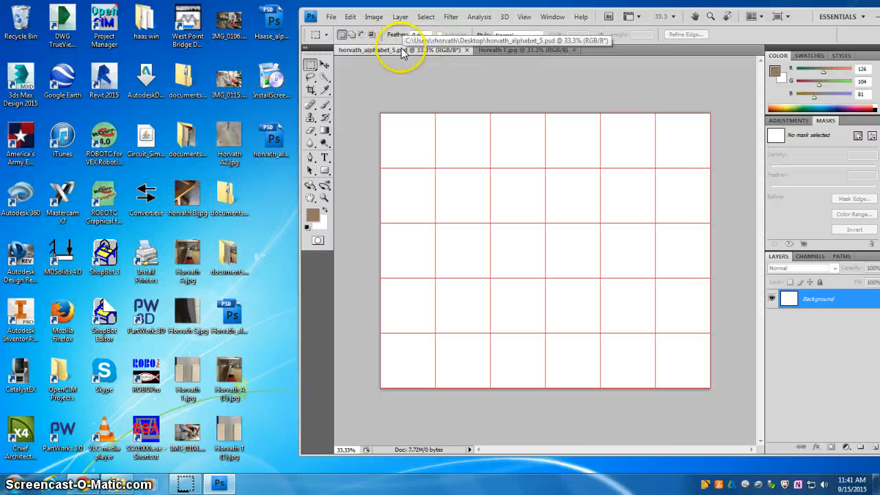
Copy the entire letter T photo and paste it into the alphabet document as a new layer
{"action": "left_click", "coordinate": [514, 49]}
{"action": "left_click", "coordinate": [425, 17]}
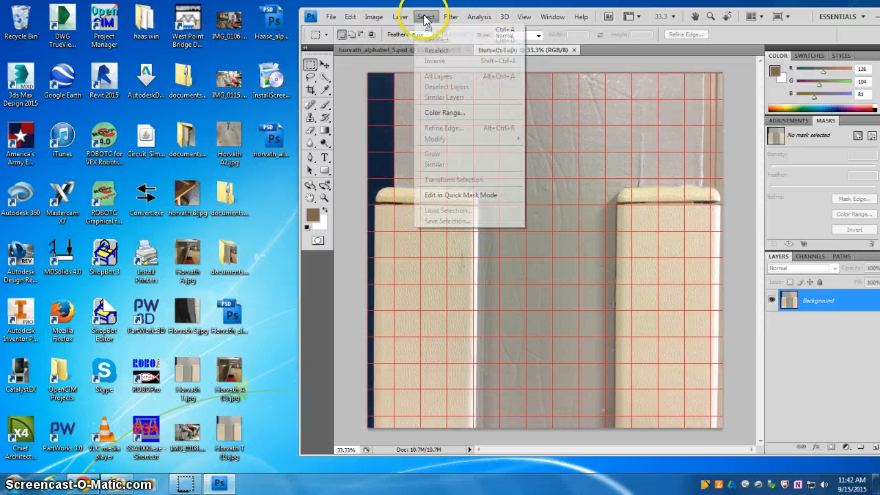
{"action": "left_click", "coordinate": [429, 29]}
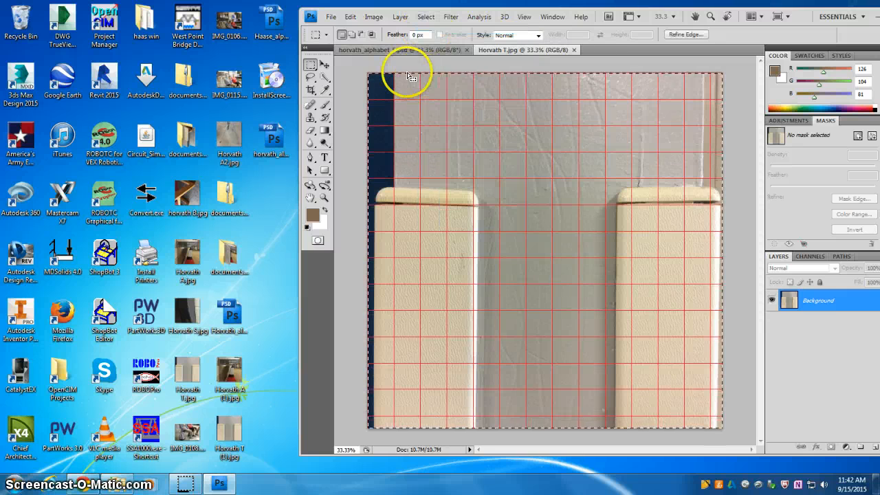
{"action": "left_click", "coordinate": [350, 17]}
{"action": "left_click", "coordinate": [364, 92]}
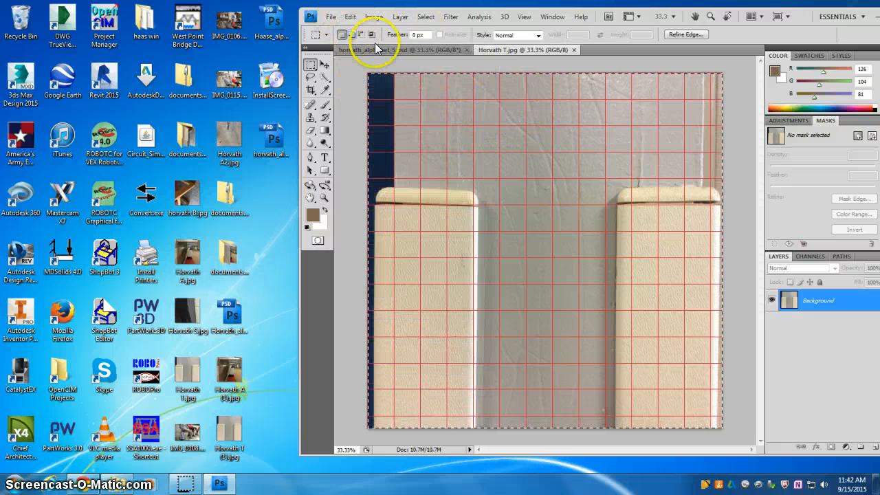
{"action": "left_click", "coordinate": [397, 49]}
{"action": "left_click", "coordinate": [350, 17]}
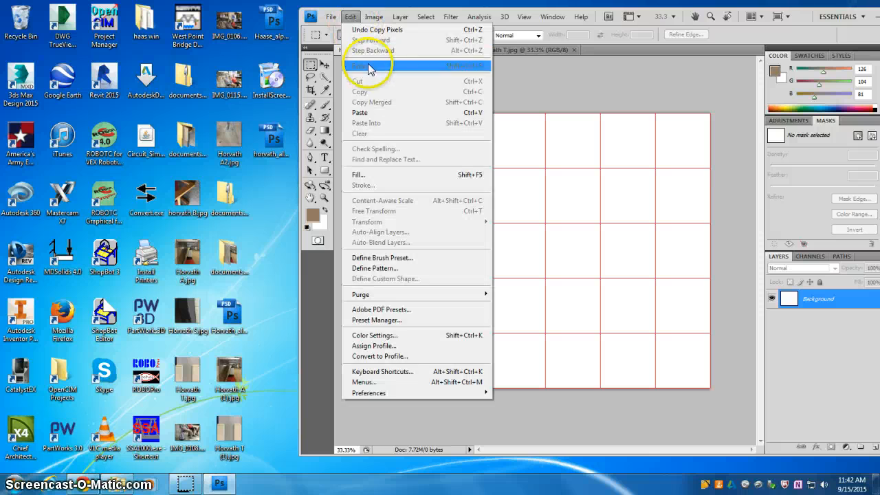
{"action": "left_click", "coordinate": [360, 112]}
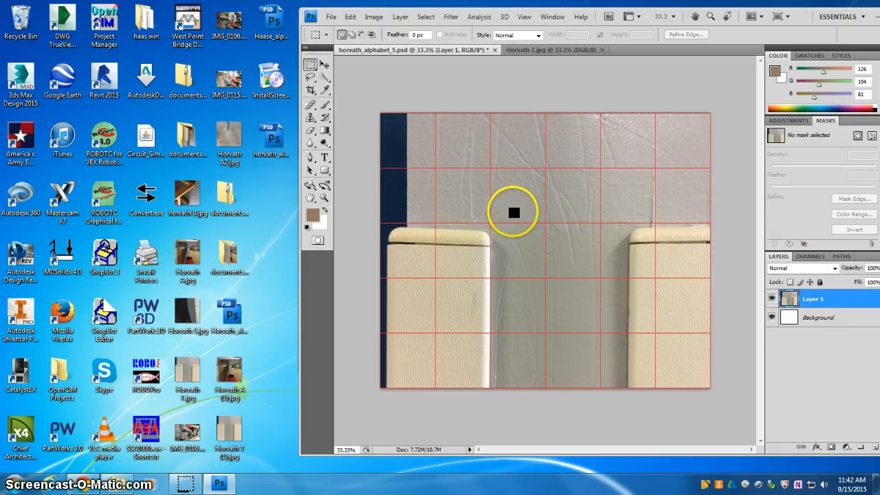
Scale the letter T photo to about 15.5% and fit it into the grid square in the third column, third row
{"action": "left_click", "coordinate": [325, 66]}
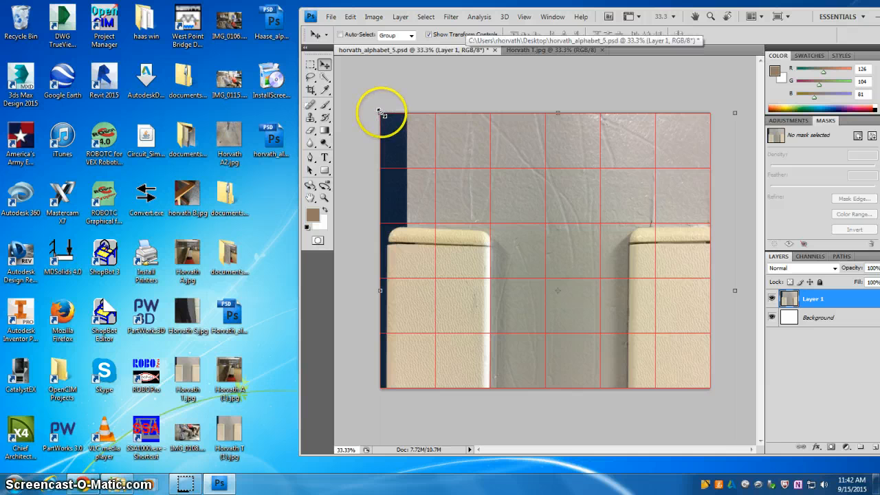
{"action": "left_click_drag", "start_coordinate": [383, 112], "coordinate": [585, 317]}
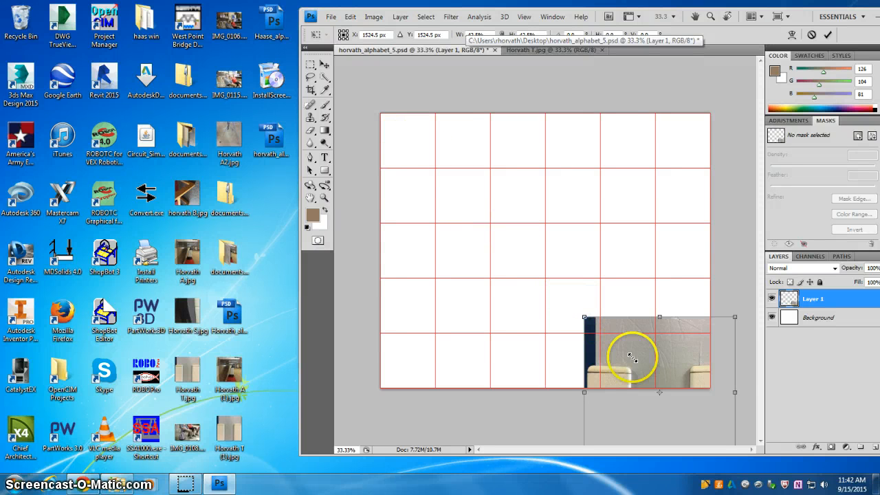
{"action": "left_click_drag", "start_coordinate": [623, 351], "coordinate": [496, 202]}
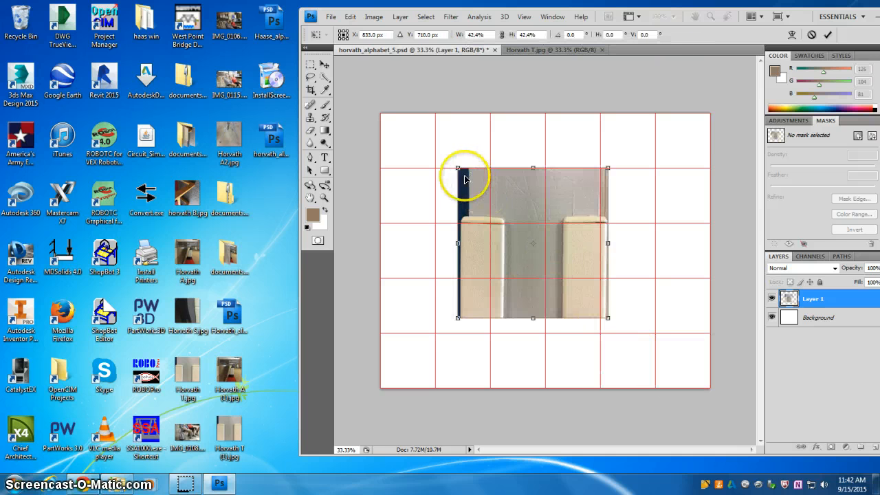
{"action": "left_click_drag", "start_coordinate": [458, 168], "coordinate": [545, 245]}
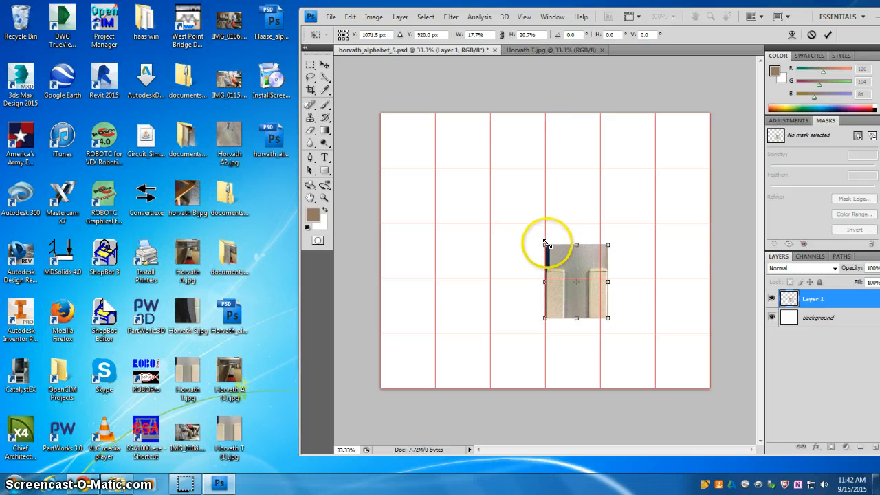
{"action": "left_click_drag", "start_coordinate": [568, 255], "coordinate": [516, 248]}
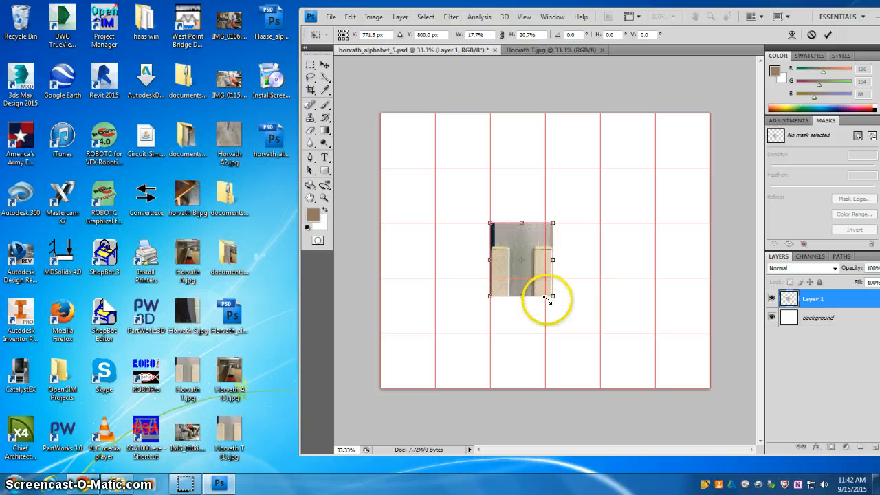
{"action": "left_click_drag", "start_coordinate": [553, 295], "coordinate": [546, 278]}
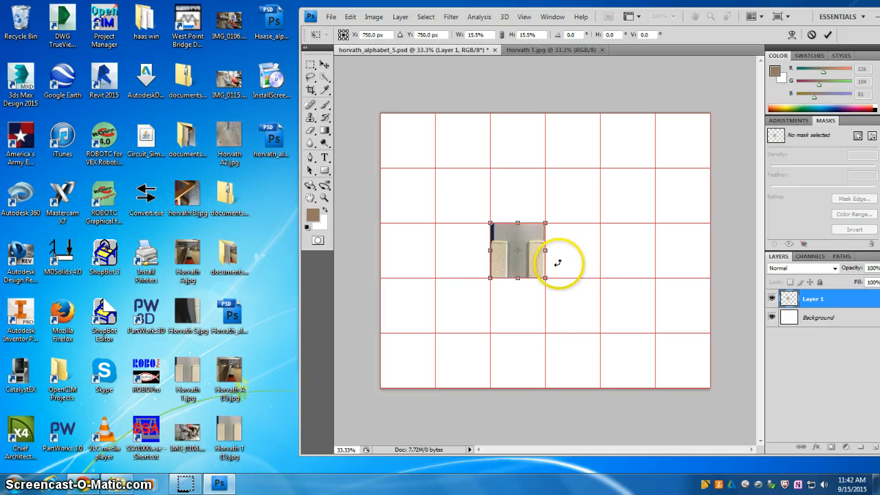
{"action": "left_click", "coordinate": [828, 35]}
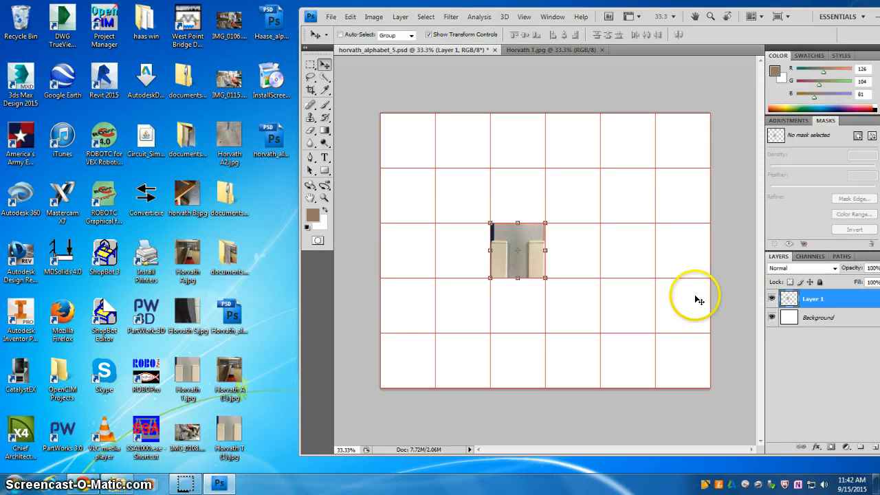
Switch between the Background and letter T layers to compare them, ending on the letter T layer
{"action": "left_click", "coordinate": [824, 316]}
{"action": "left_click", "coordinate": [818, 300]}
{"action": "left_click", "coordinate": [823, 318]}
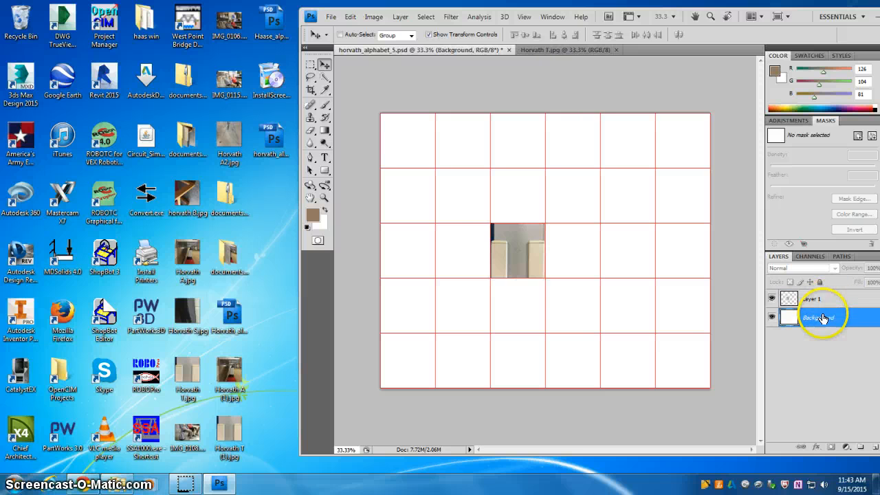
{"action": "left_click", "coordinate": [821, 298]}
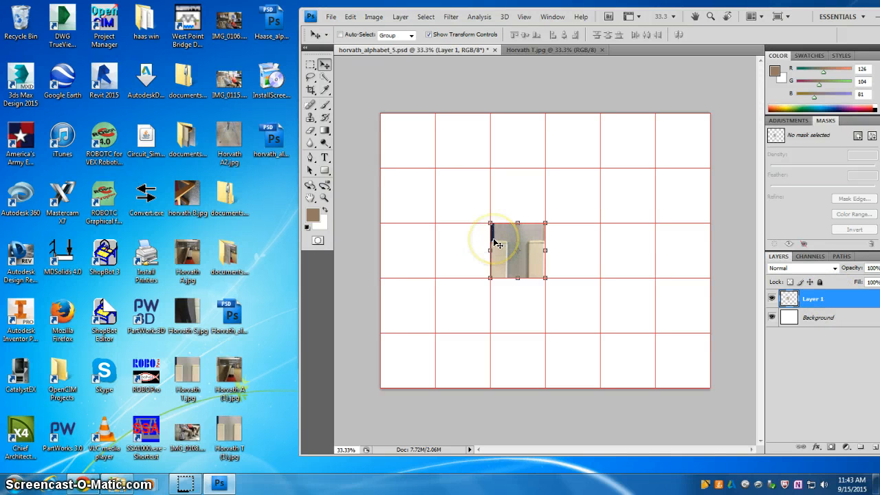
Enlarge the letter T photo to about 131% wide and 120% high so it overlaps all edges of its grid square
{"action": "left_click", "coordinate": [545, 277]}
{"action": "left_click_drag", "start_coordinate": [545, 277], "coordinate": [559, 291]}
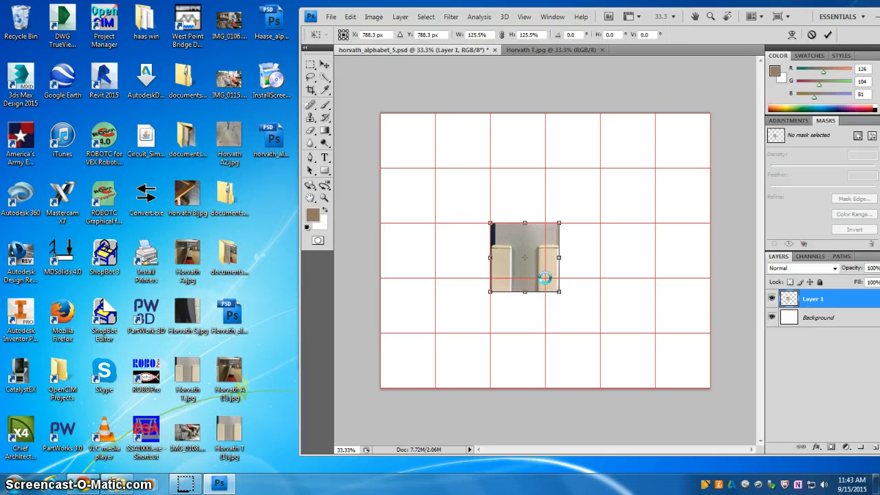
{"action": "left_click_drag", "start_coordinate": [542, 276], "coordinate": [533, 270]}
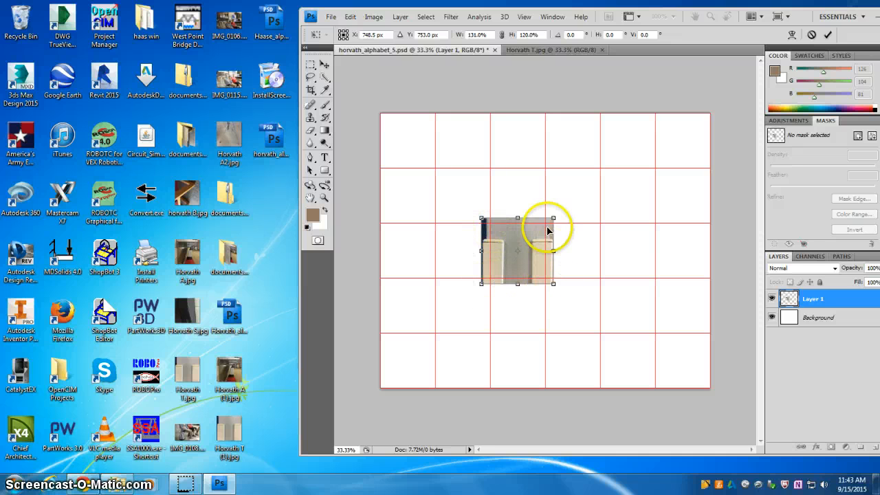
{"action": "left_click", "coordinate": [311, 64]}
{"action": "left_click", "coordinate": [484, 188]}
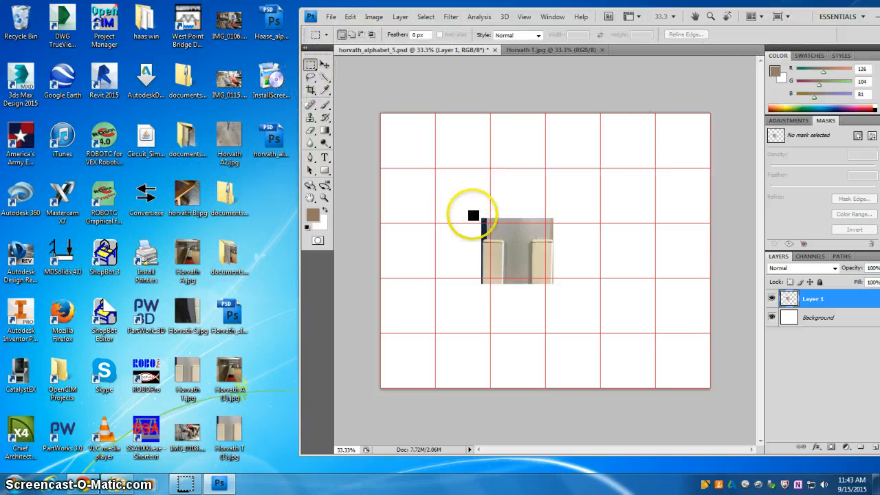
Crop the letter T photo to its grid square by selecting the square, inverting the selection and deleting the excess, leaving nothing selected
{"action": "left_click_drag", "start_coordinate": [489, 223], "coordinate": [547, 278]}
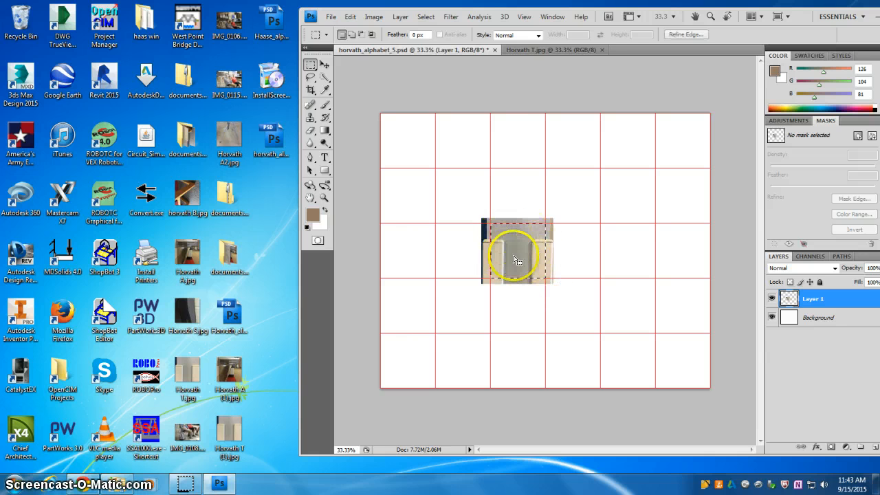
{"action": "left_click", "coordinate": [434, 18]}
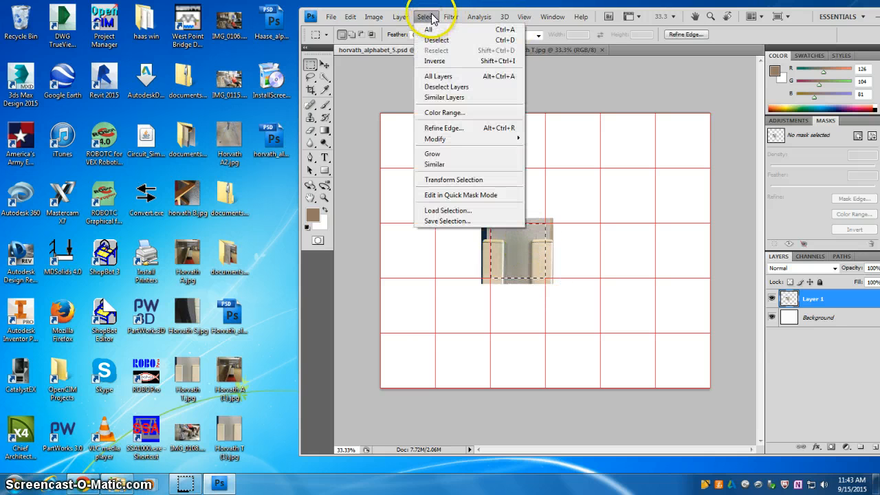
{"action": "left_click", "coordinate": [434, 61]}
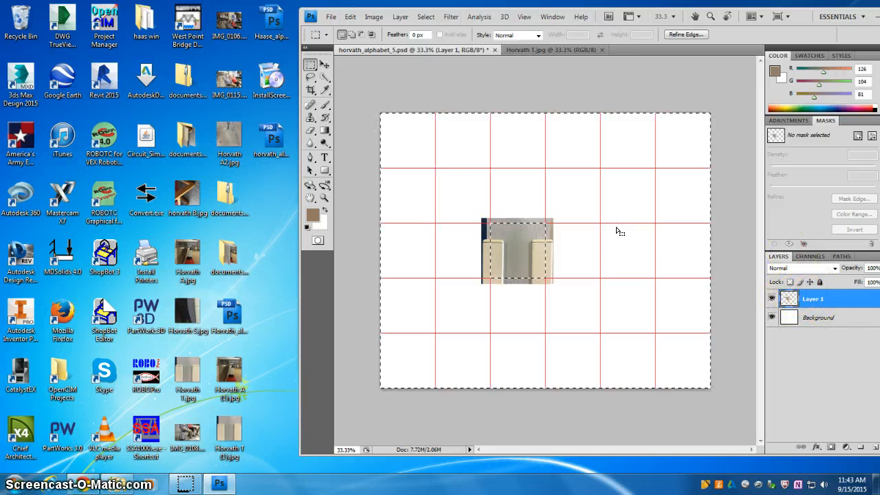
{"action": "key", "text": "Delete"}
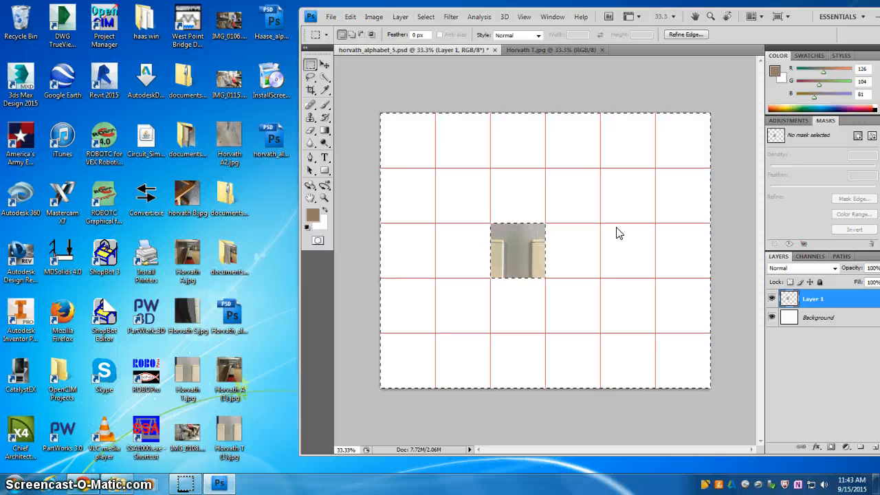
{"action": "left_click", "coordinate": [425, 17]}
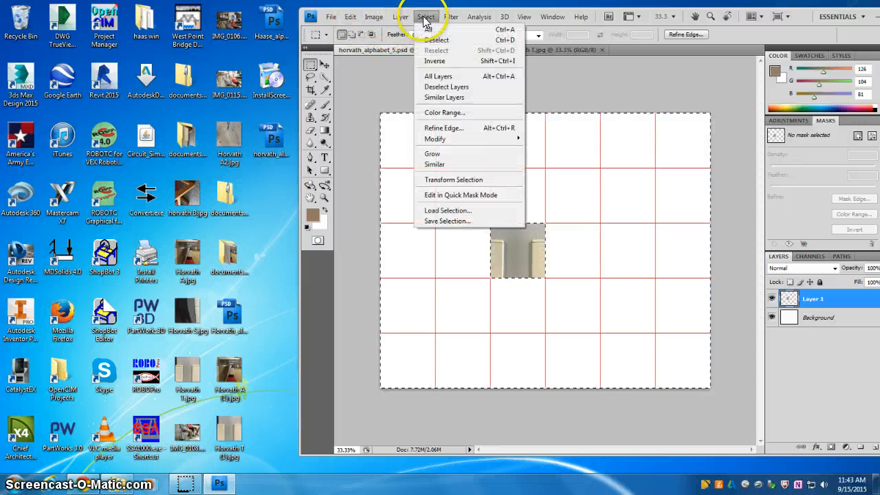
{"action": "left_click", "coordinate": [433, 39]}
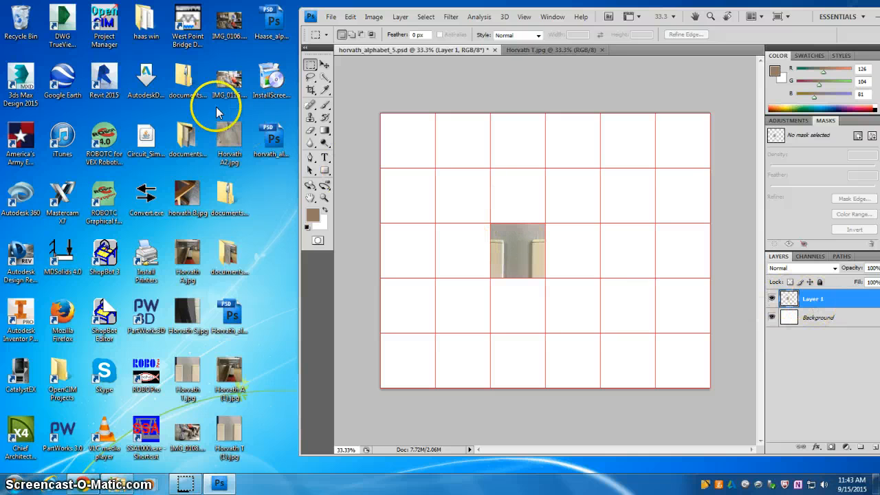
Open the letter B photo (.jpg) from the Desktop as a separate document and close the letter T document
{"action": "left_click_drag", "start_coordinate": [191, 196], "coordinate": [491, 143]}
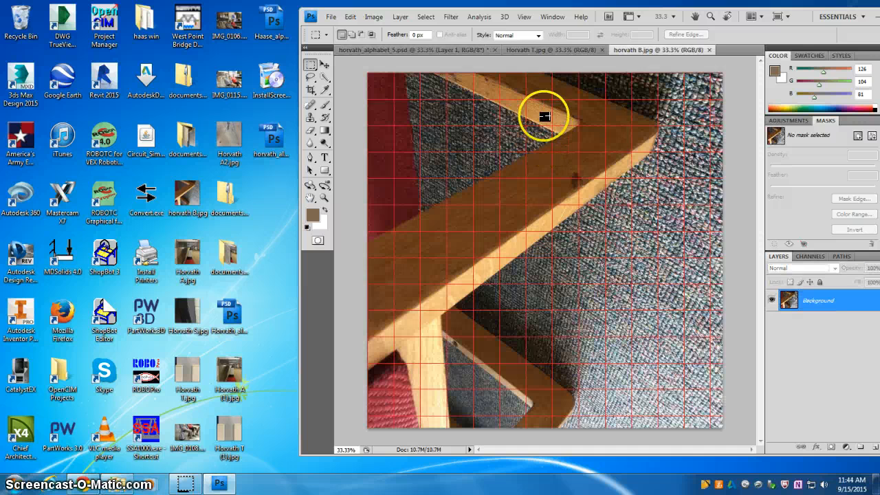
{"action": "left_click", "coordinate": [590, 52]}
{"action": "left_click", "coordinate": [601, 50]}
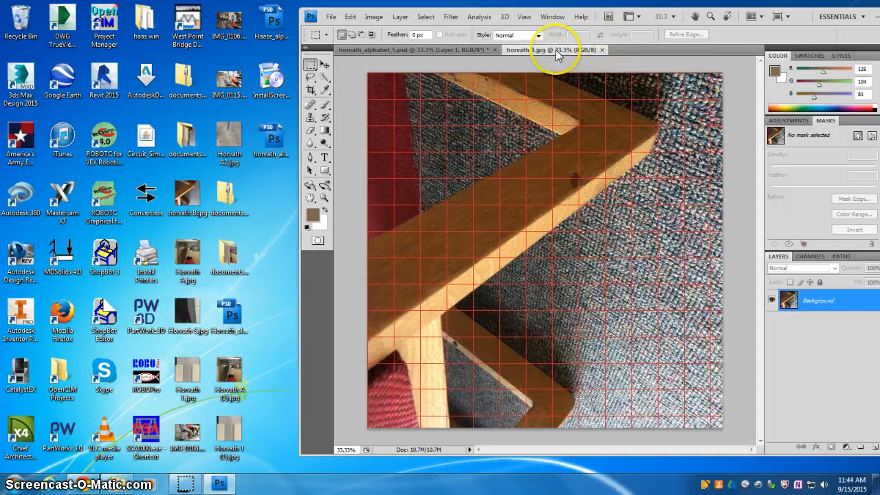
Copy the entire letter B photo and paste it into the alphabet document as a new layer
{"action": "left_click", "coordinate": [425, 16]}
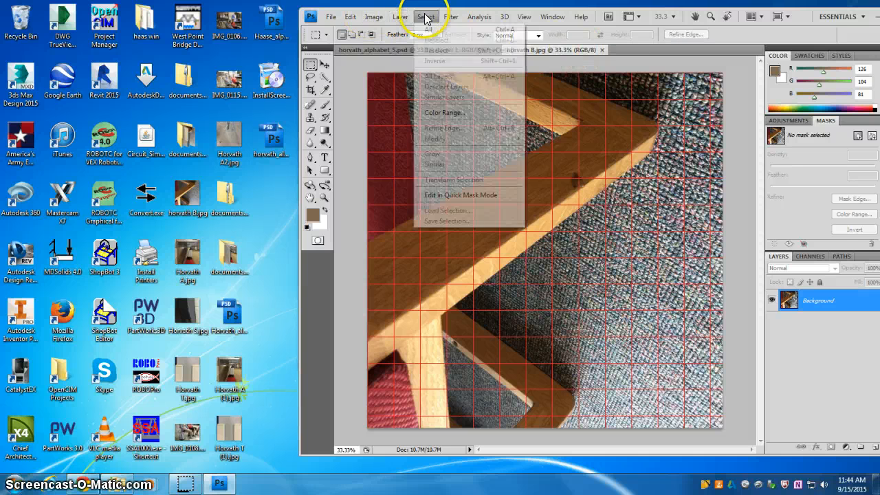
{"action": "left_click", "coordinate": [429, 31]}
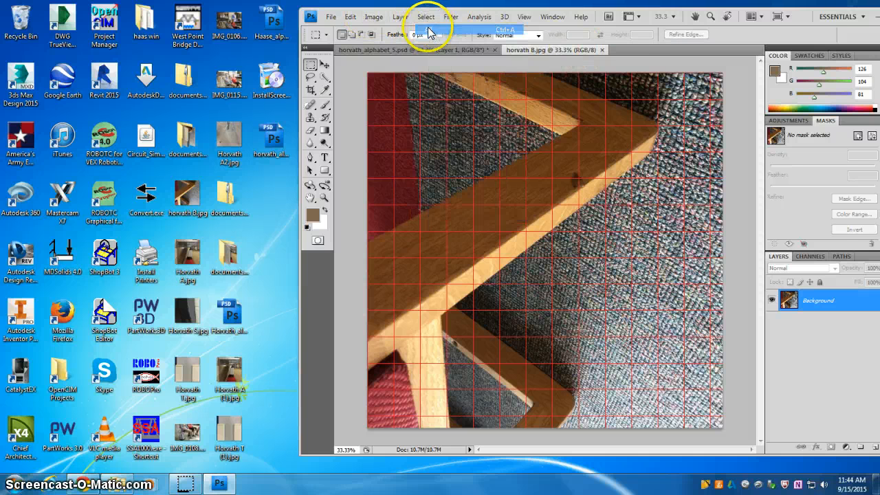
{"action": "left_click", "coordinate": [350, 16]}
{"action": "left_click", "coordinate": [355, 92]}
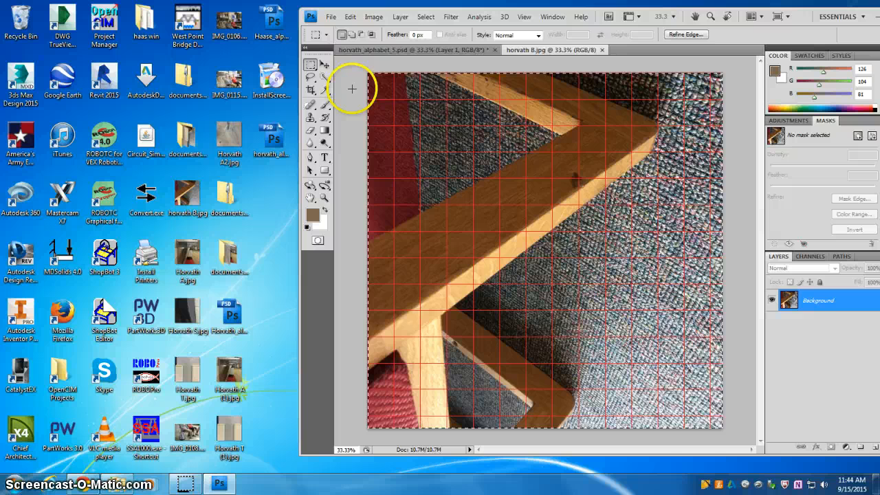
{"action": "left_click", "coordinate": [405, 50]}
{"action": "key", "text": "ctrl+v"}
{"action": "left_click", "coordinate": [353, 15]}
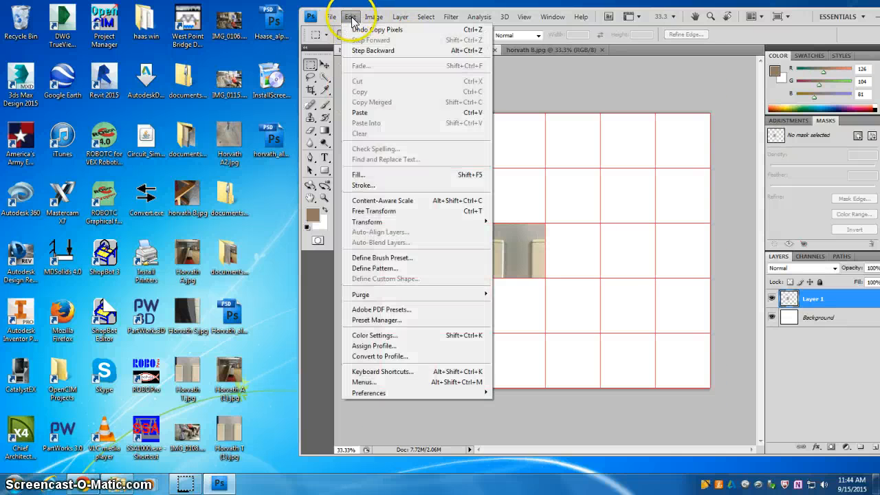
{"action": "left_click", "coordinate": [364, 104]}
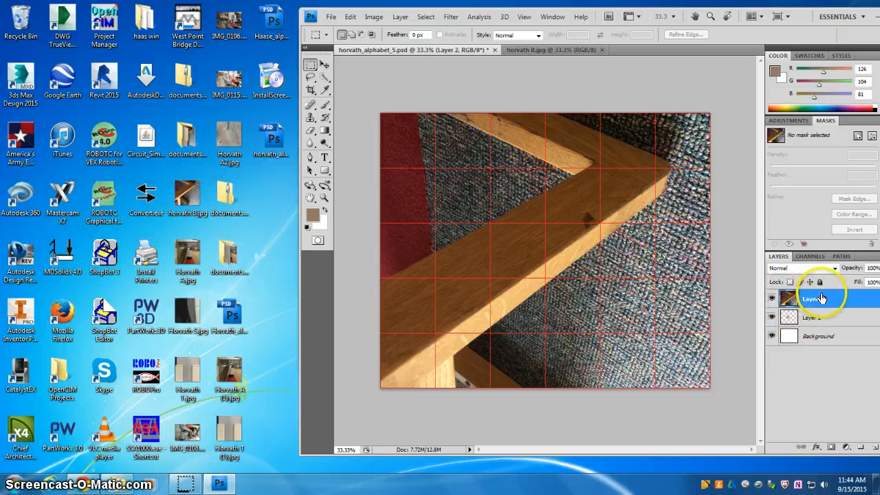
Scale the letter B photo to about 15.8% and place it in the second grid square of the first row
{"action": "left_click", "coordinate": [324, 64]}
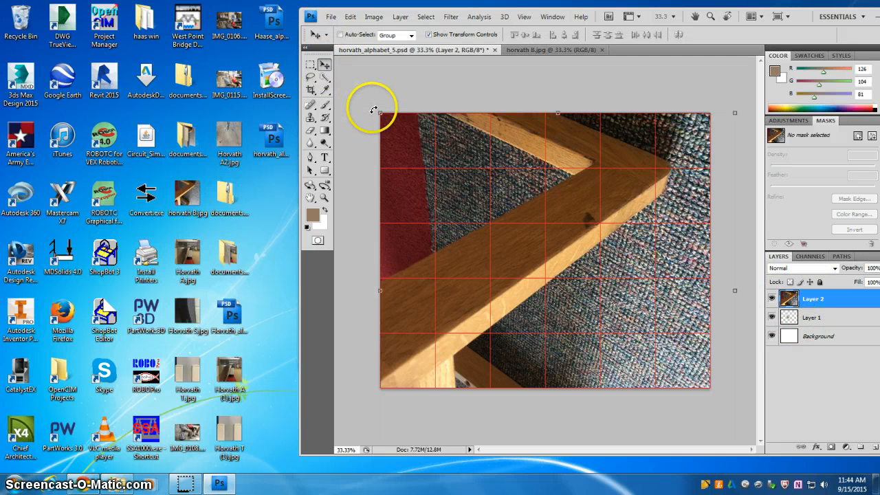
{"action": "left_click_drag", "start_coordinate": [380, 113], "coordinate": [584, 316]}
{"action": "left_click_drag", "start_coordinate": [624, 359], "coordinate": [510, 197]}
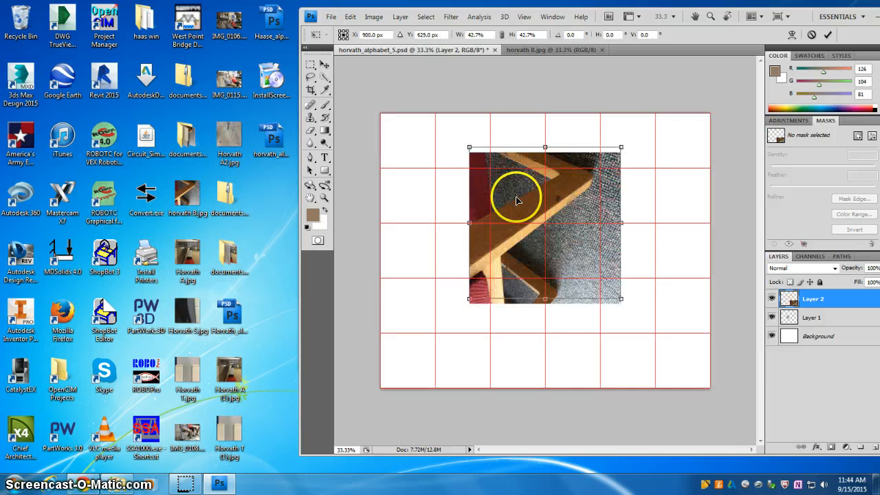
{"action": "left_click_drag", "start_coordinate": [468, 146], "coordinate": [564, 241]}
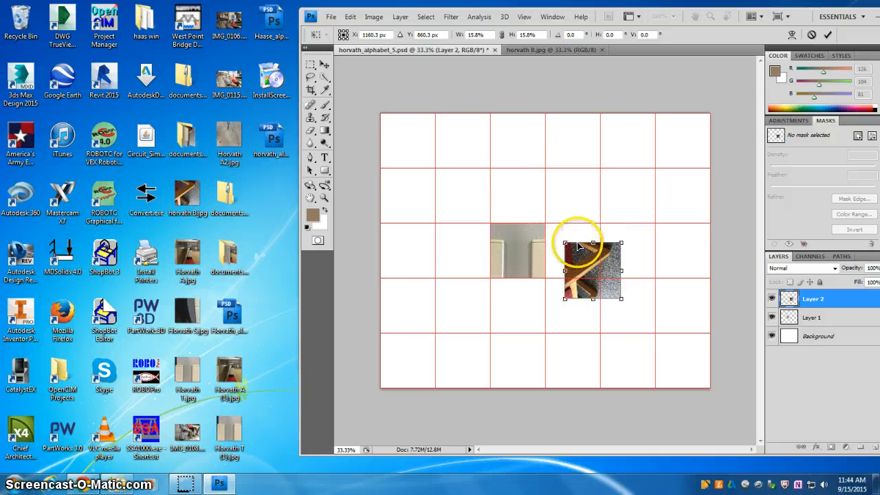
{"action": "left_click_drag", "start_coordinate": [593, 268], "coordinate": [447, 135]}
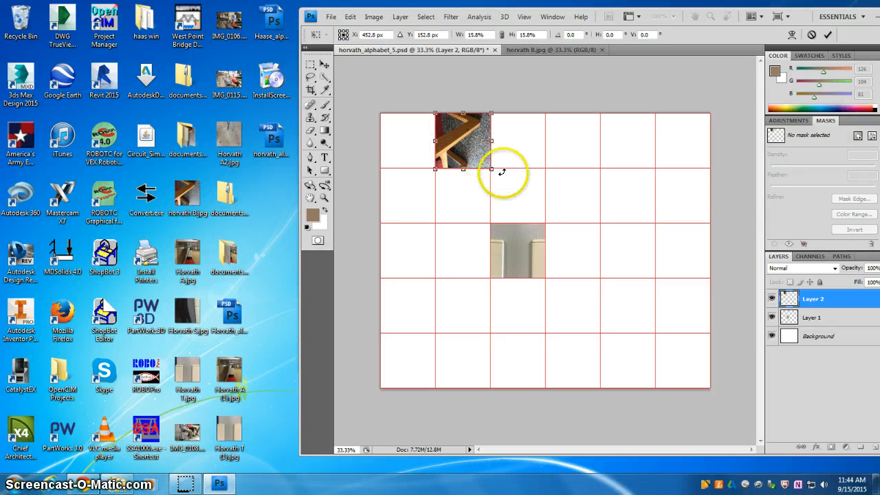
{"action": "left_click", "coordinate": [827, 35]}
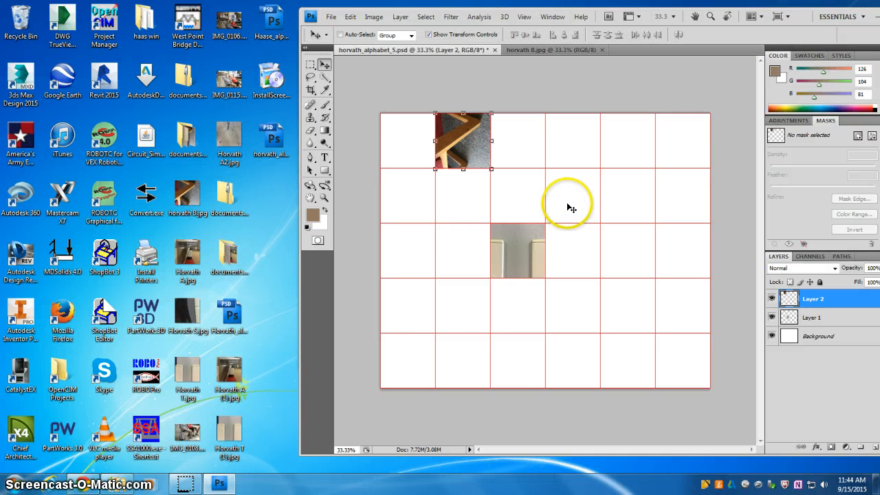
Toggle the grid off and on several times to check the placed photos without grid lines, leaving it on
{"action": "key", "text": "ctrl+apostrophe"}
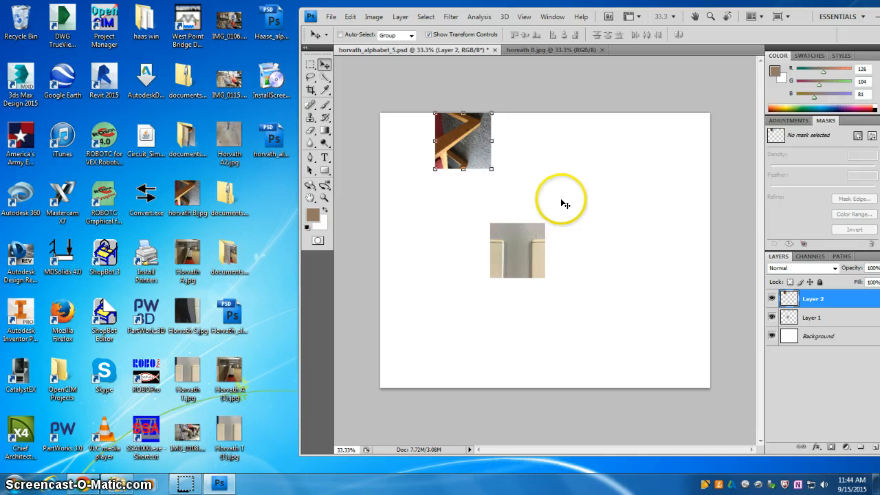
{"action": "key", "text": "ctrl+apostrophe"}
{"action": "key", "text": "ctrl+apostrophe"}
{"action": "key", "text": "ctrl+apostrophe"}
{"action": "key", "text": "ctrl+apostrophe"}
{"action": "key", "text": "ctrl+apostrophe"}
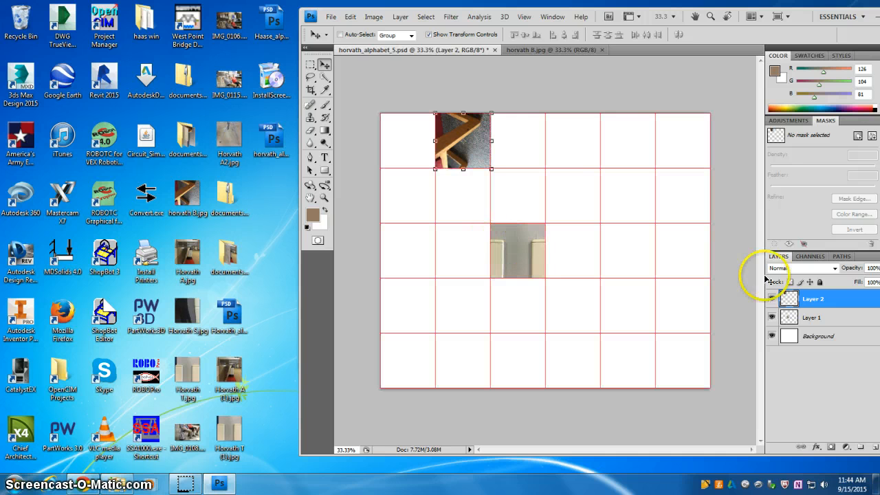
Select the letter T and letter B layers in turn to check which photo each holds, ending on letter B
{"action": "left_click", "coordinate": [817, 318]}
{"action": "left_click", "coordinate": [815, 299]}
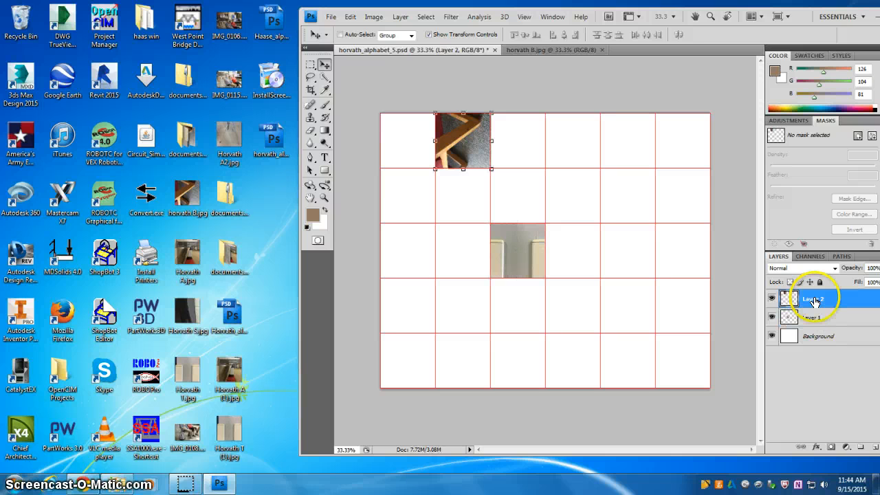
{"action": "double_click", "coordinate": [813, 303]}
{"action": "left_click", "coordinate": [819, 322]}
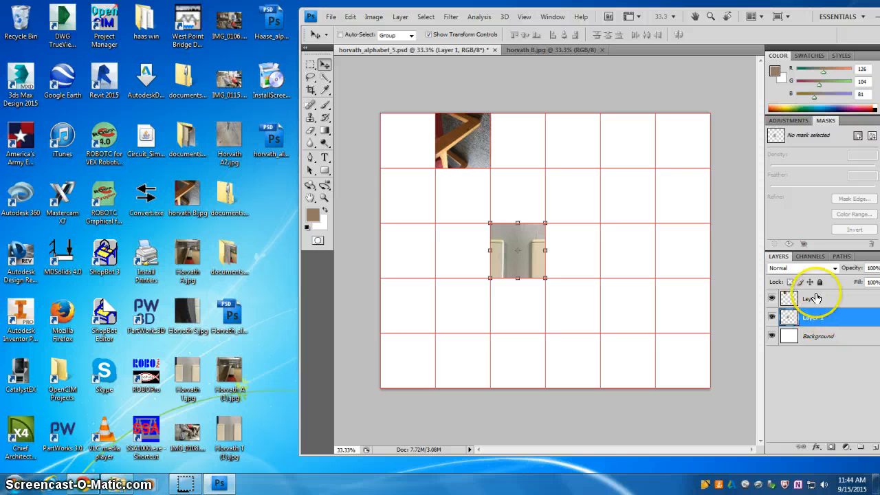
{"action": "left_click", "coordinate": [815, 304]}
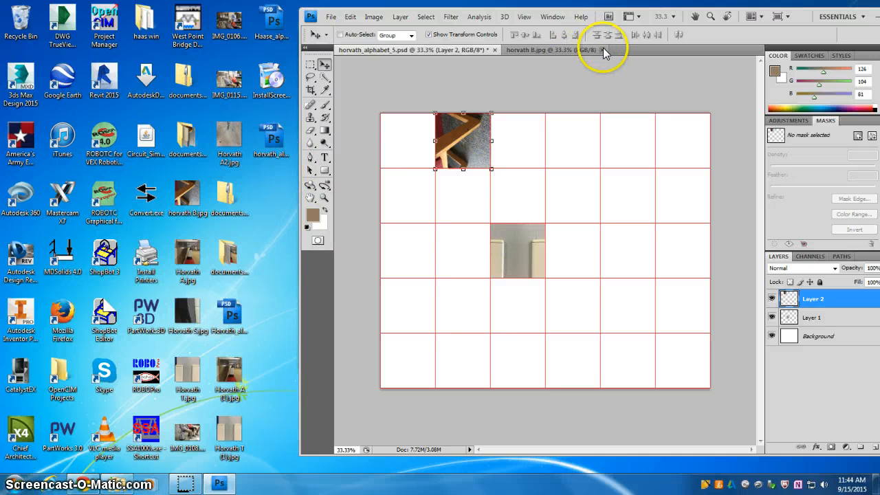
Close the letter B photo document and save the alphabet document under its existing file name
{"action": "left_click", "coordinate": [330, 18]}
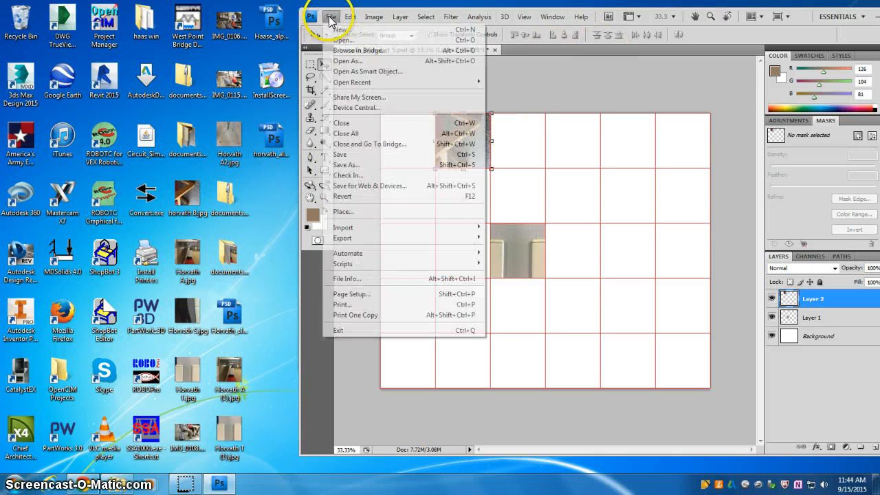
{"action": "left_click", "coordinate": [342, 157]}
{"action": "left_click", "coordinate": [565, 157]}
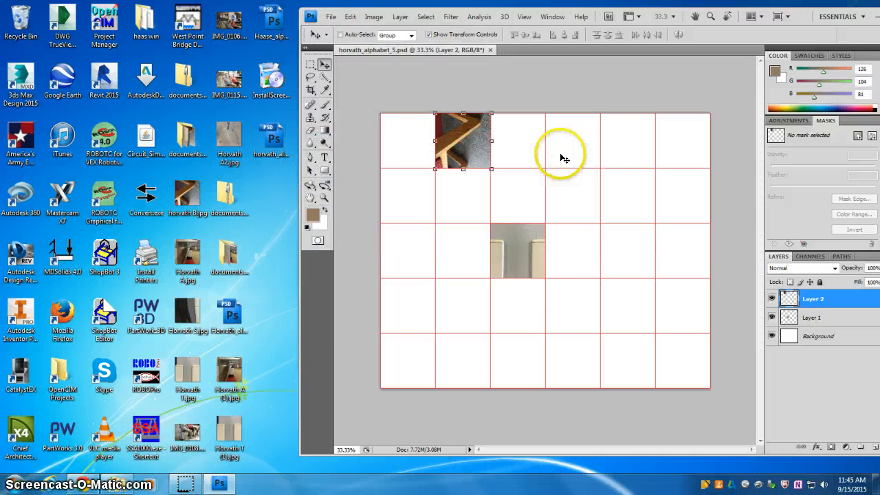